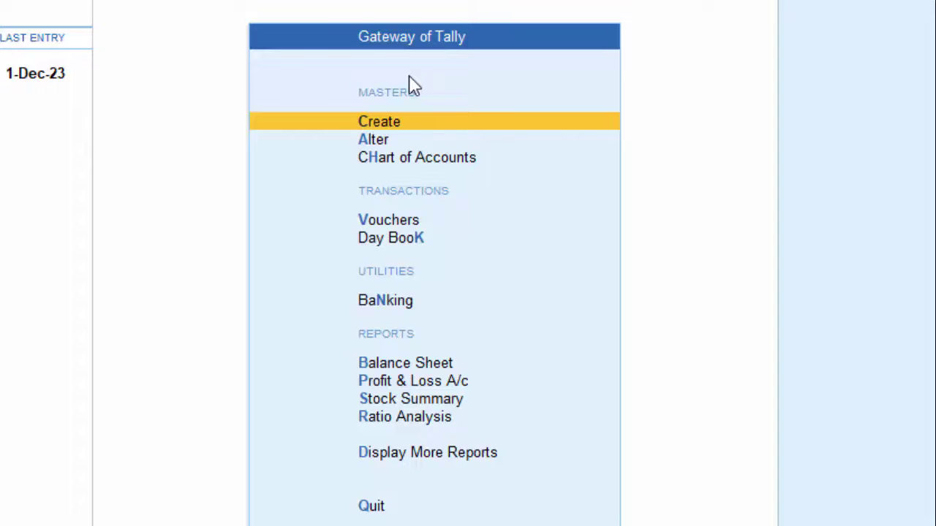
Start a sales voucher with reference number 432, keeping 1-Dec-23 as the reference date
click(383, 227)
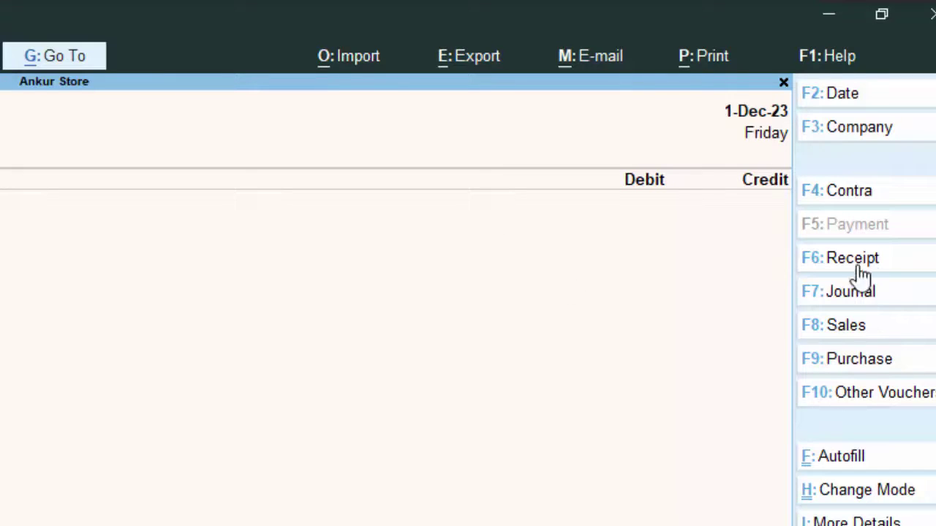
click(850, 331)
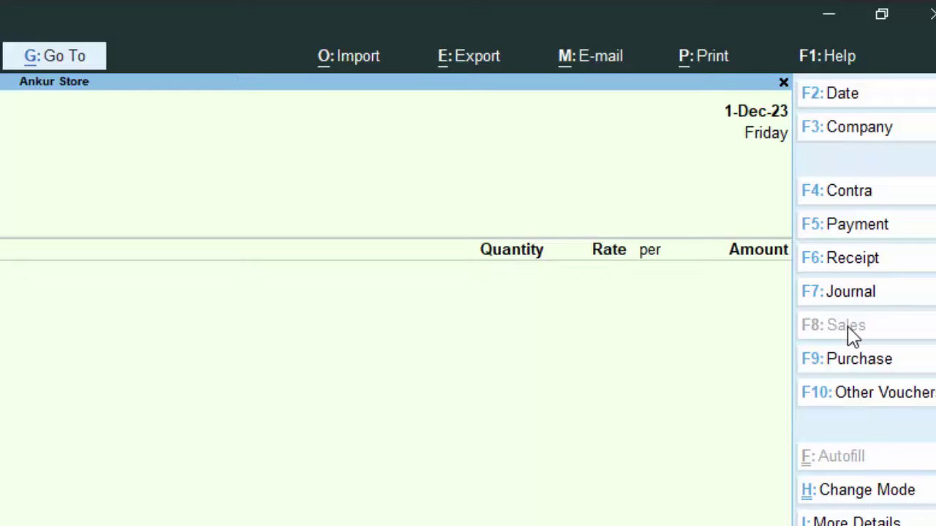
text(432)
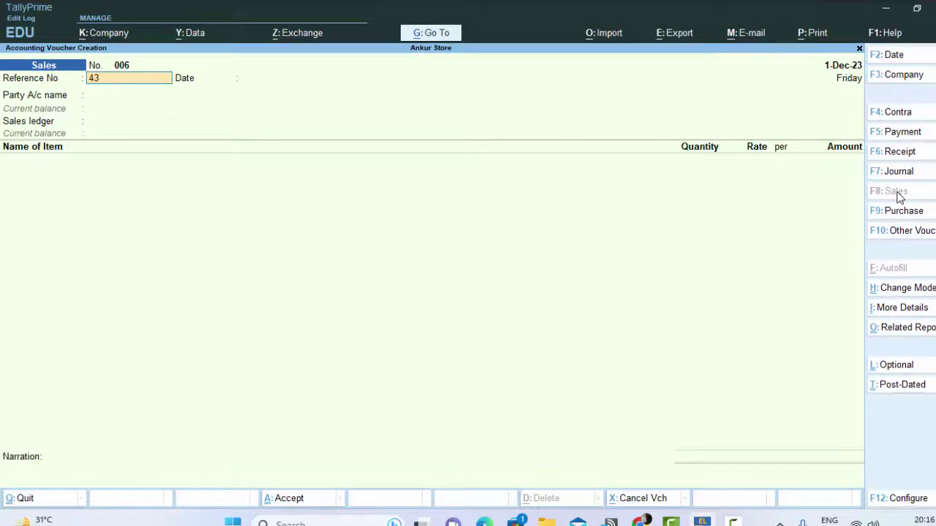
key(Return)
key(Return)
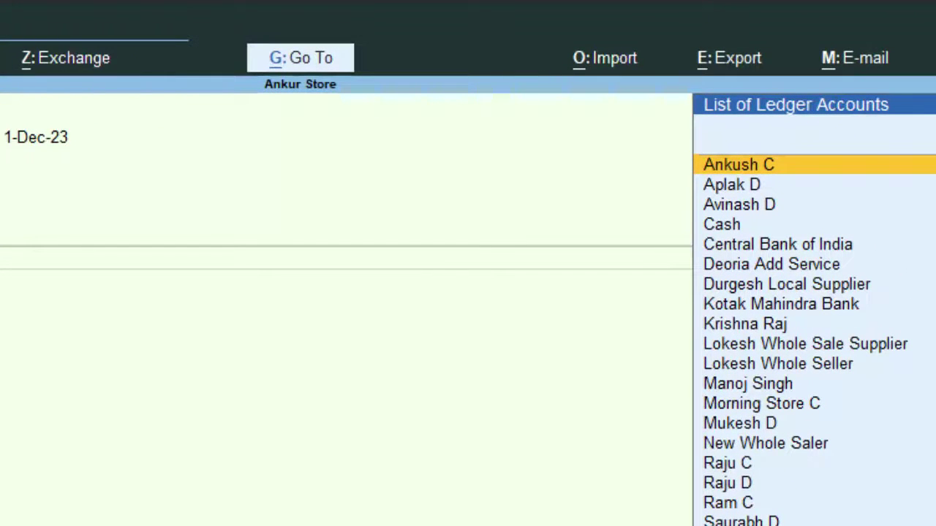
Look through the list of ledger accounts for the customer's party account
key(Down)
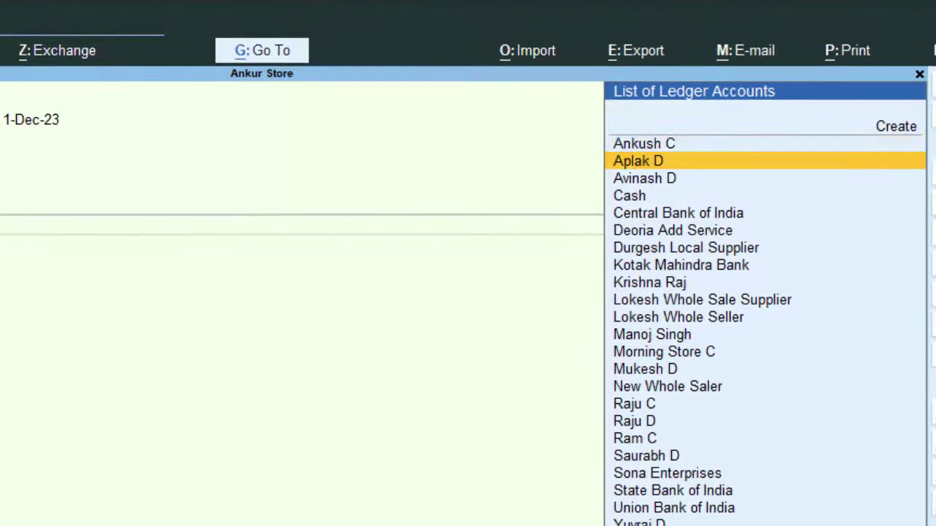
key(Down)
key(Down)
key(Down)
key(Down)
key(Down)
key(Down)
key(Down)
key(Down)
key(Down)
key(Down)
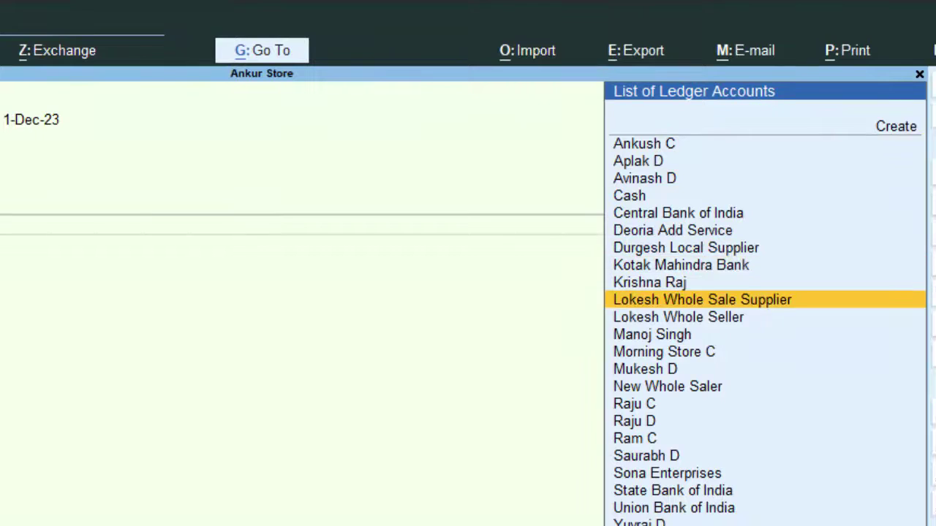
key(Down)
key(Down)
key(Down)
key(Down)
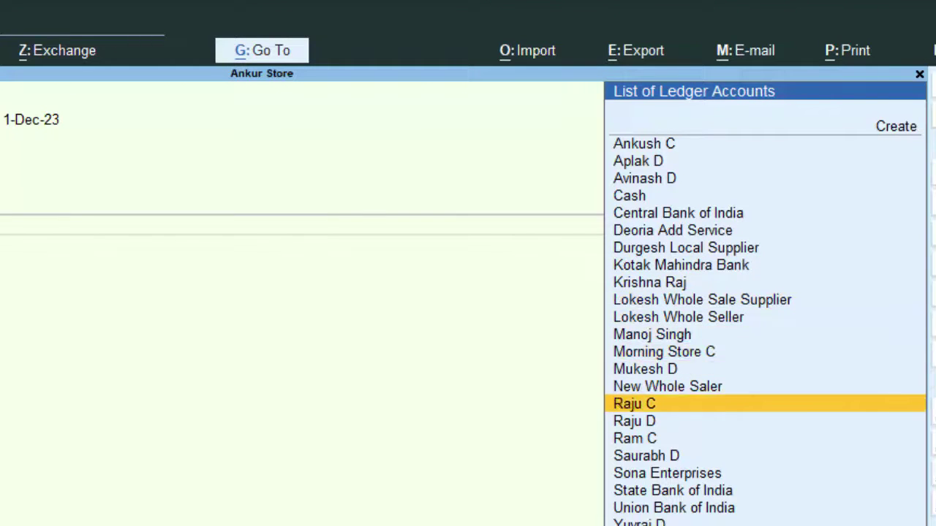
key(Down)
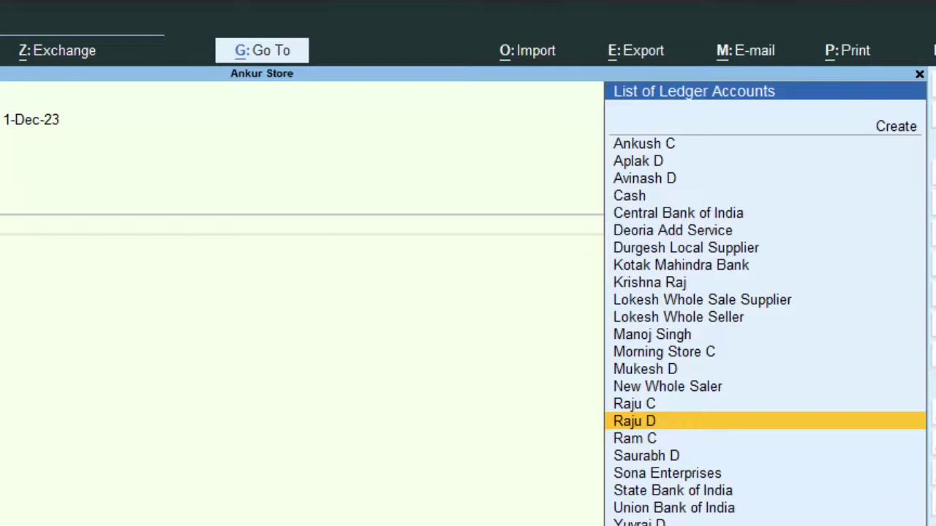
Start creating a new party ledger from the ledger list and enter the customer's name without an alias
key(Up)
key(Up)
key(Up)
key(Up)
key(Up)
key(Up)
key(Up)
key(Up)
key(Up)
key(Up)
key(Up)
key(Up)
key(Up)
key(Up)
key(Up)
key(Up)
key(Up)
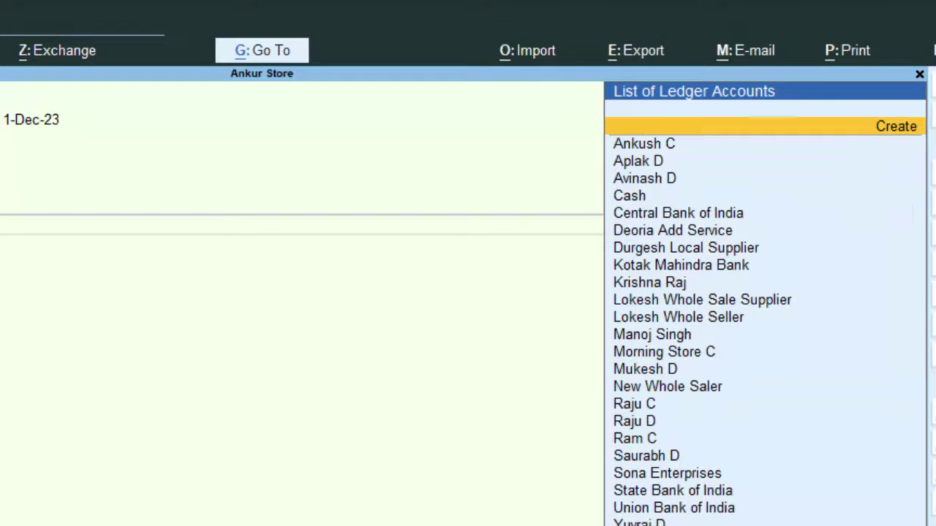
key(Return)
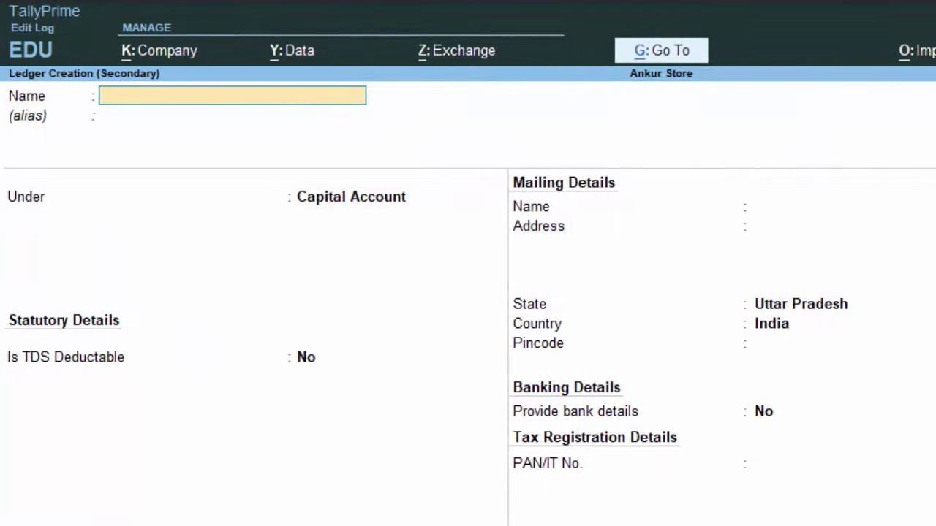
text(Umesh D)
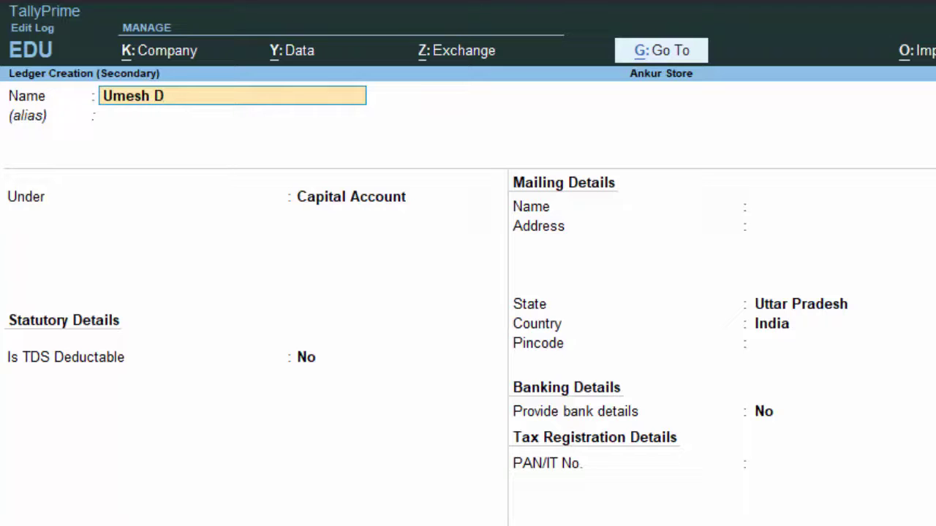
key(Return)
key(Return)
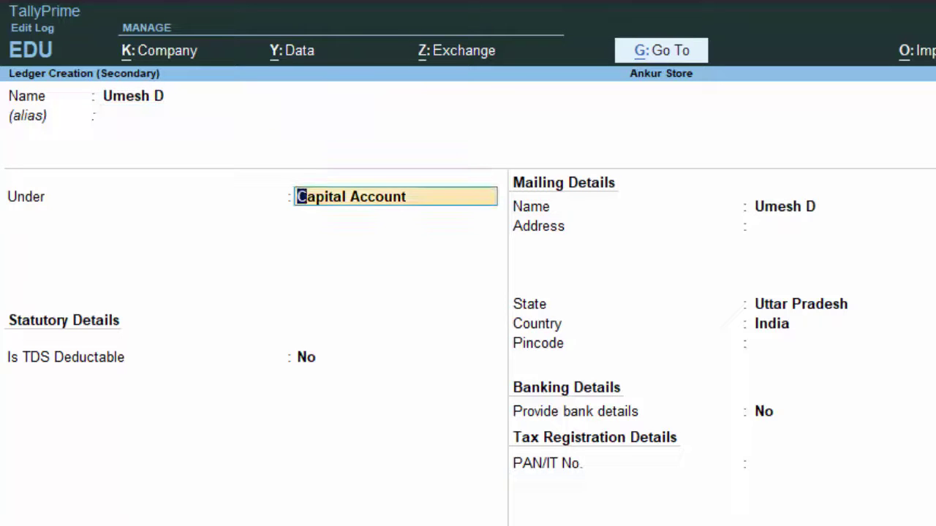
Place the new ledger under Sundry Debtors and keep maintaining balances bill-by-bill
text(S)
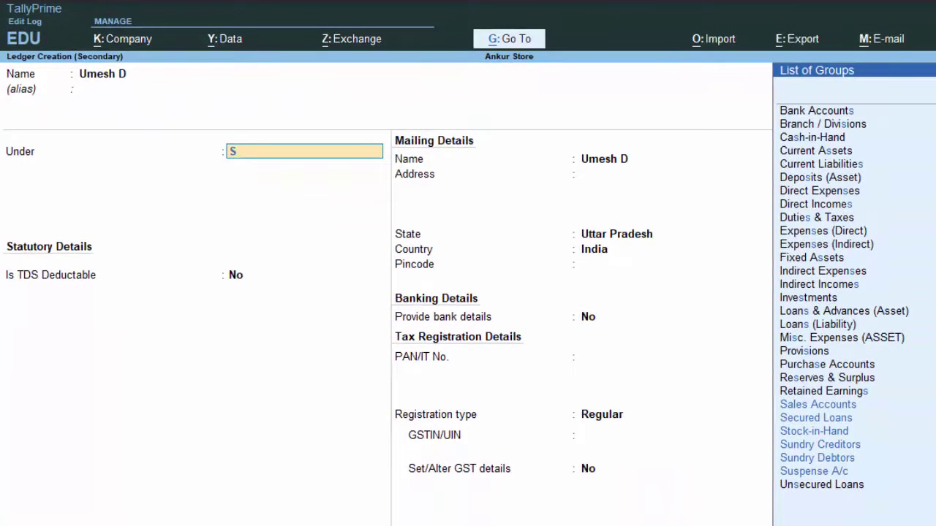
key(Down)
key(Down)
key(Down)
key(Down)
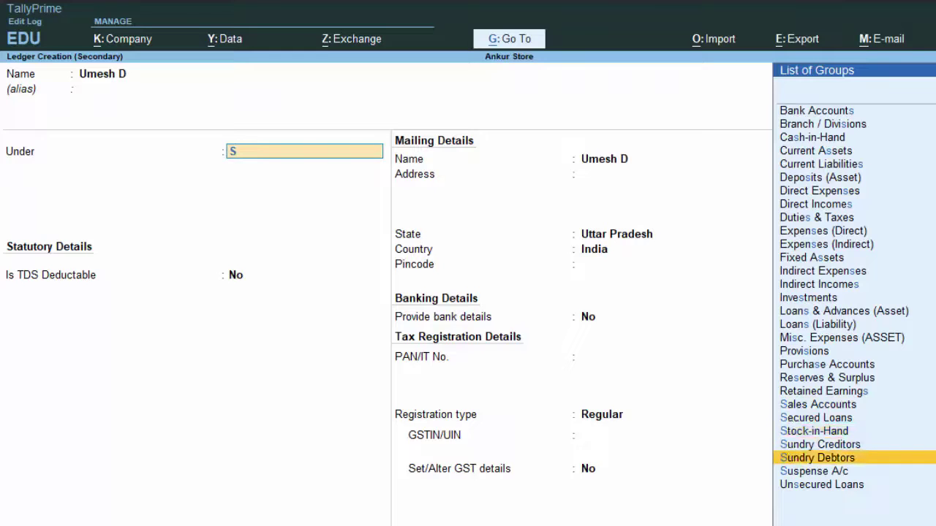
key(Return)
key(Return)
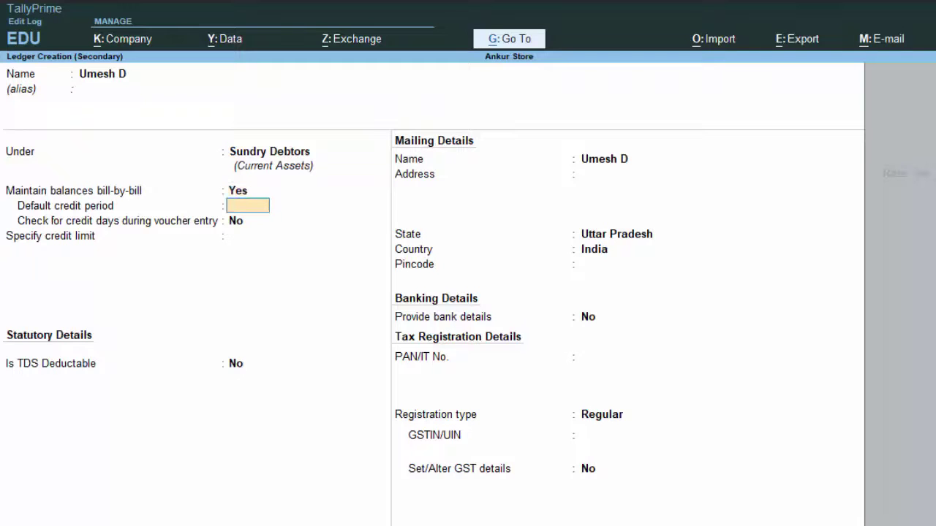
Keep the default credit, mailing, banking and tax settings of the customer ledger and save it
key(Return)
key(Return)
key(Return)
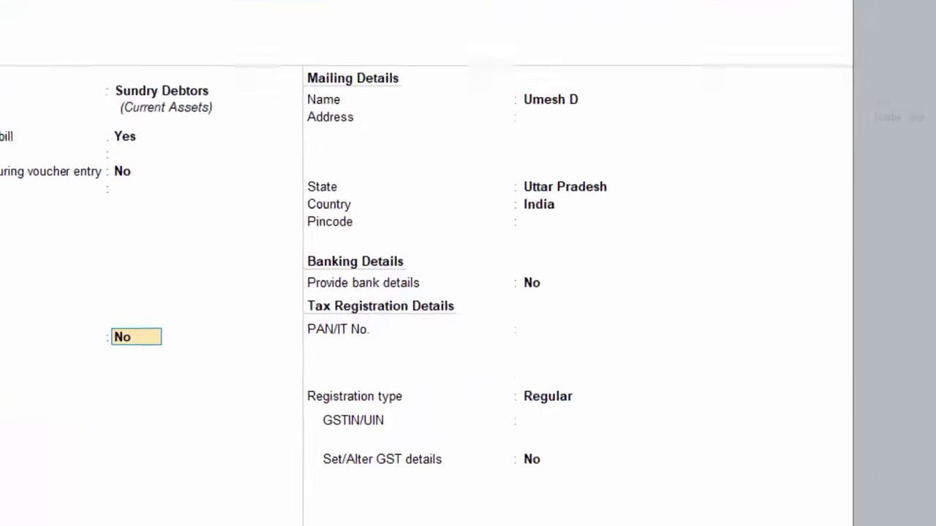
key(Return)
key(Return)
key(Return)
key(Return)
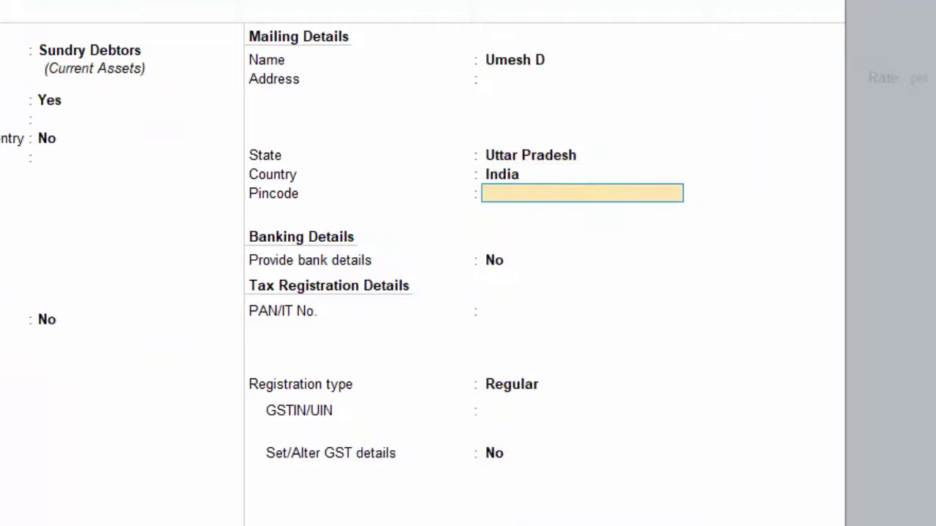
key(Return)
key(Return)
key(Return)
key(Return)
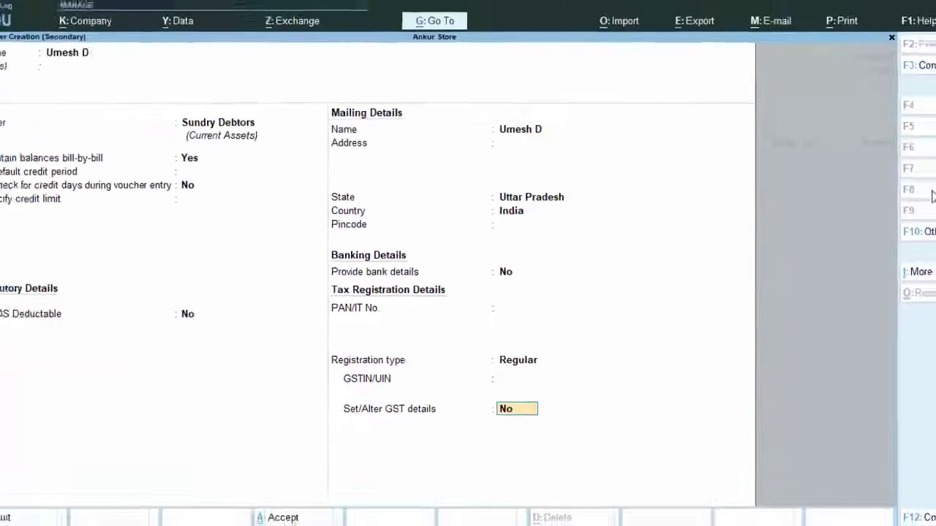
key(Return)
key(Return)
Leave the dispatch details blank and accept the default party details for the sales voucher
key(Return)
key(Return)
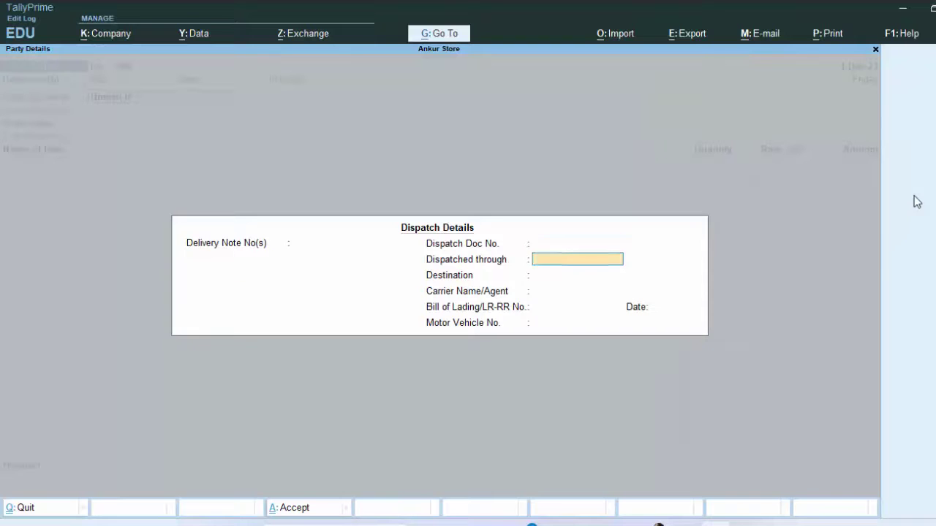
key(Return)
key(Return)
key(Return)
key(Return)
key(Return)
key(Return)
key(Return)
key(Return)
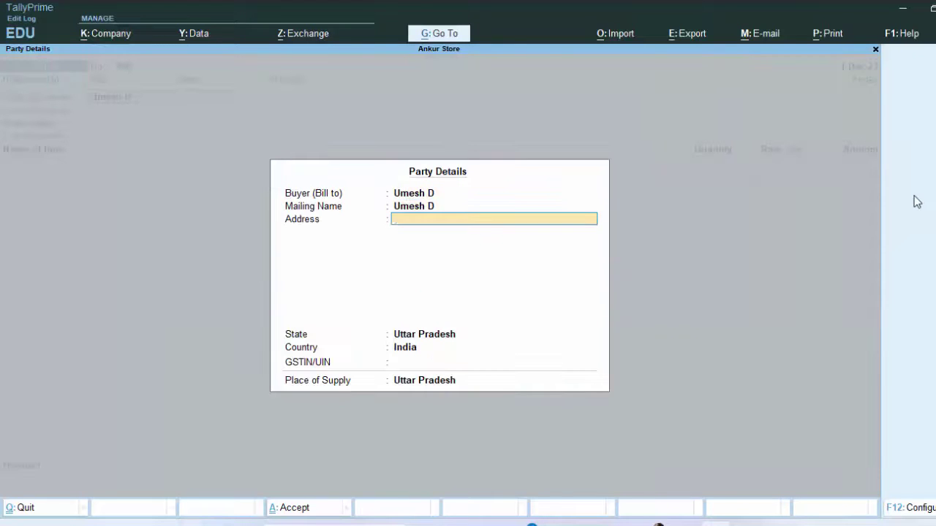
key(Return)
key(Return)
key(Return)
key(Return)
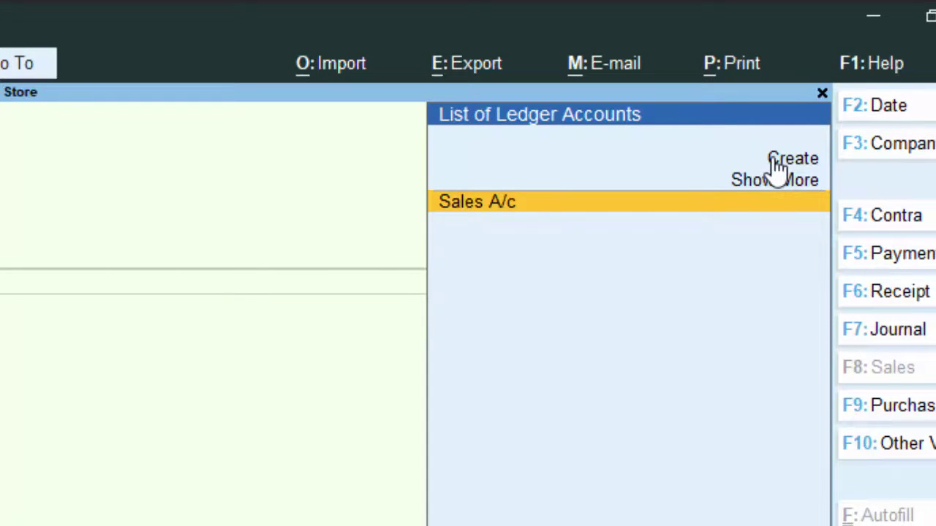
Choose Sales A/c as the sales ledger and add Amul Ghee as the stock item
key(Escape)
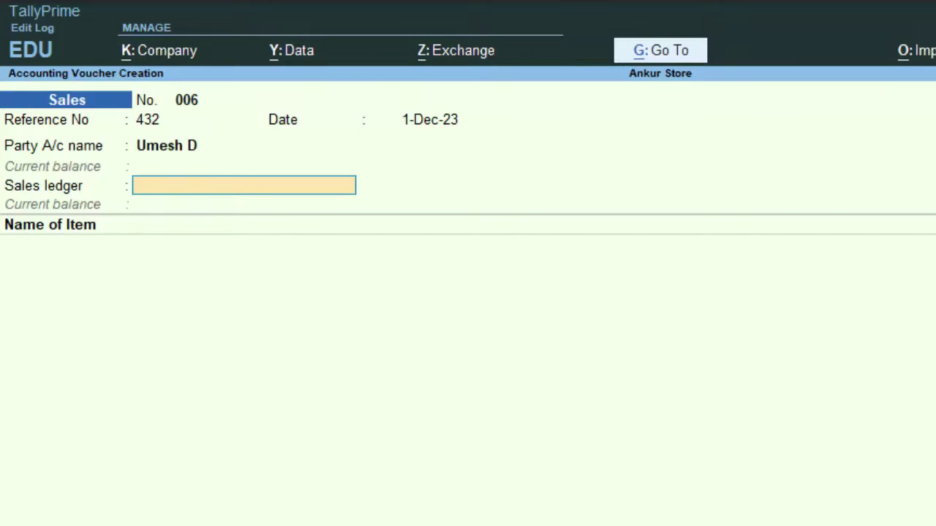
key(Return)
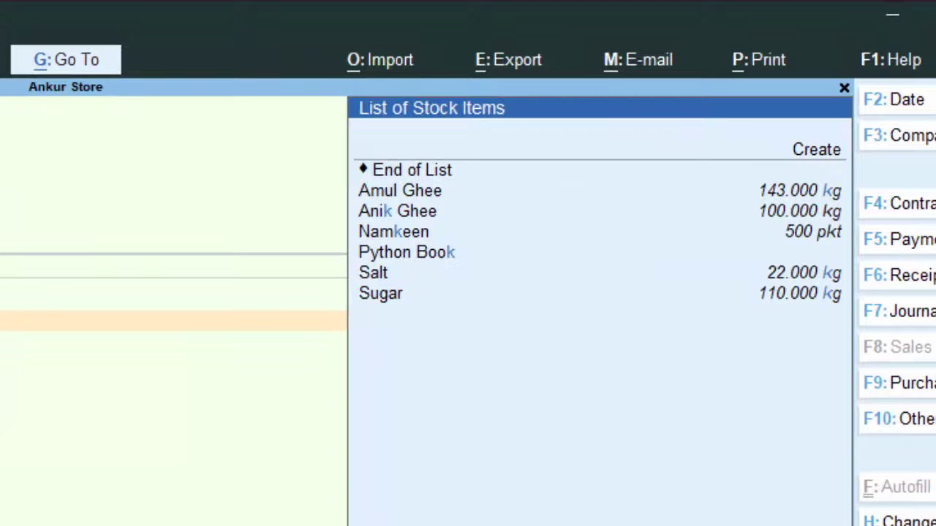
key(Down)
key(Up)
key(Return)
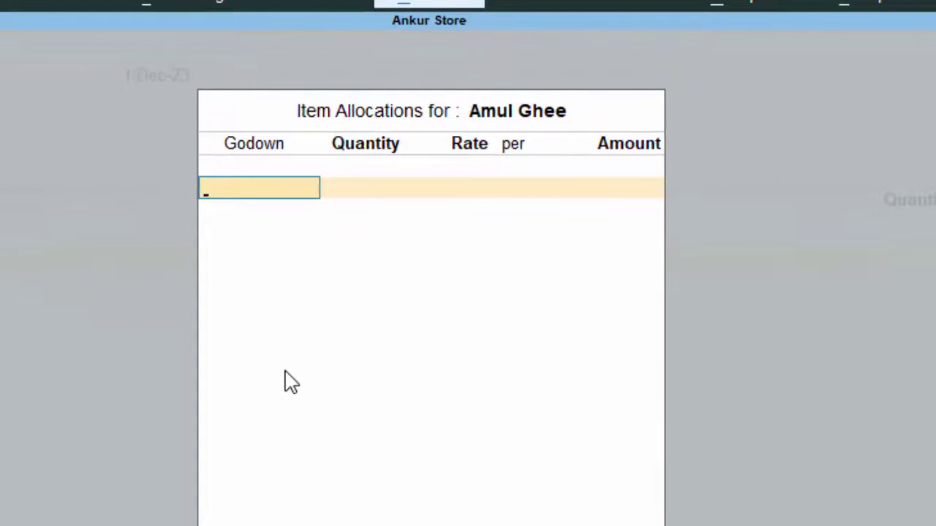
Allocate 10 kg of Amul Ghee from the New Colony godown at a rate of 920 per kg
text(N)
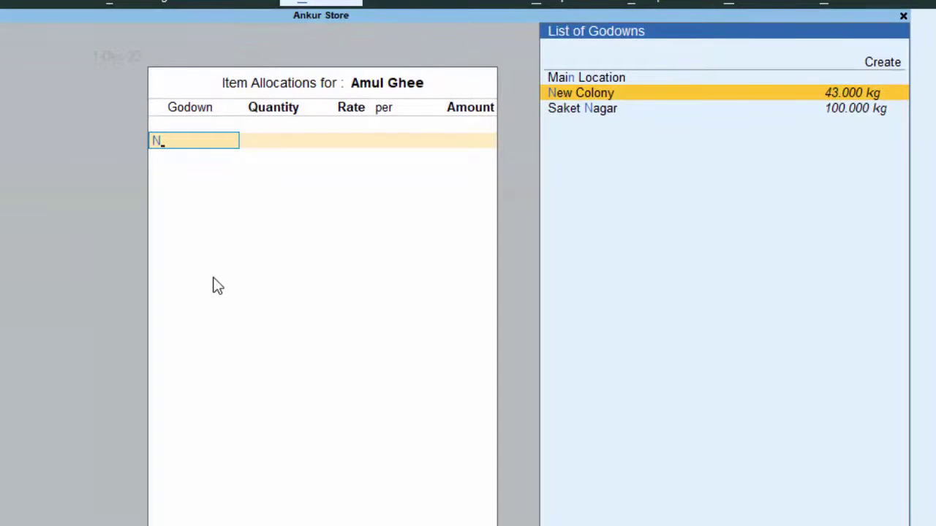
key(Return)
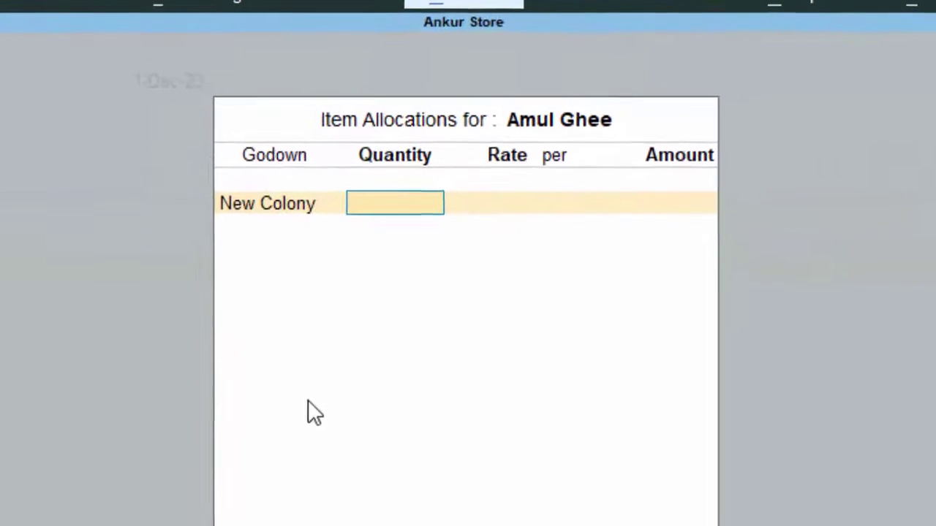
text(10)
key(Return)
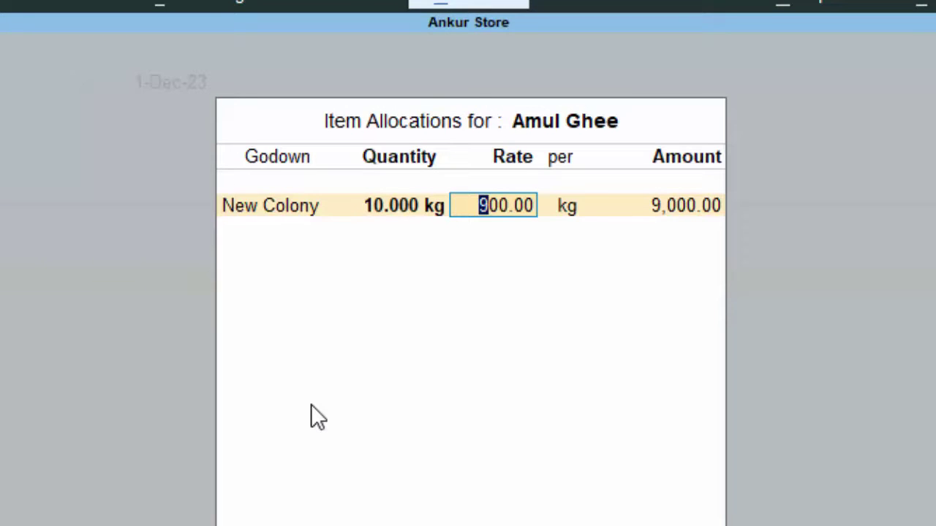
text(920.)
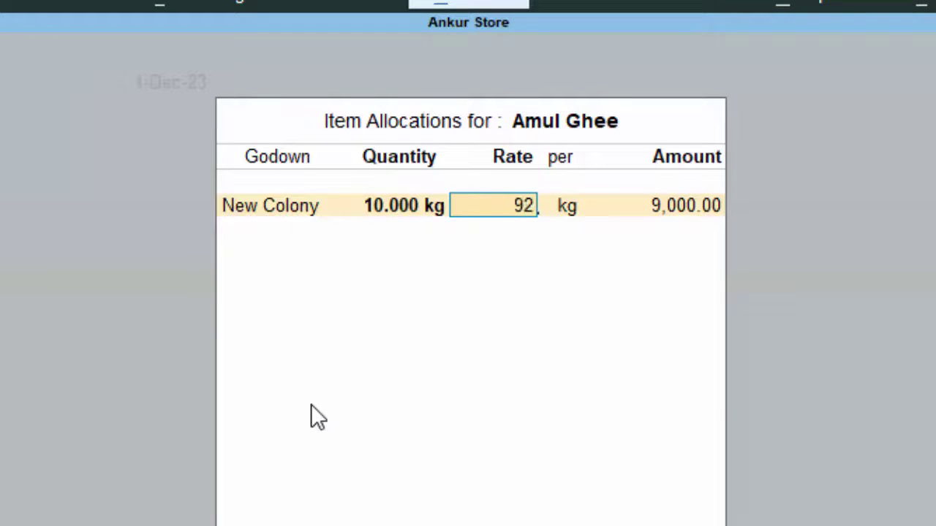
key(Return)
key(Return)
key(Return)
key(Return)
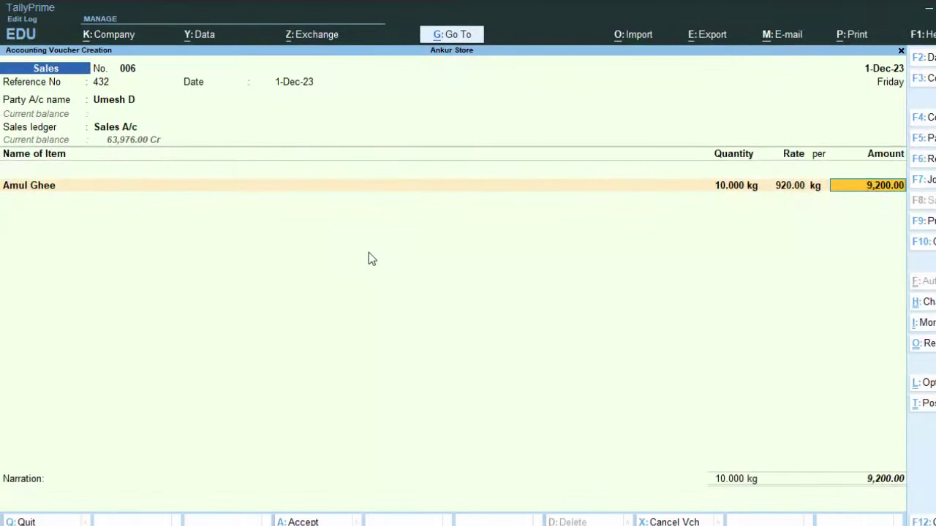
key(Return)
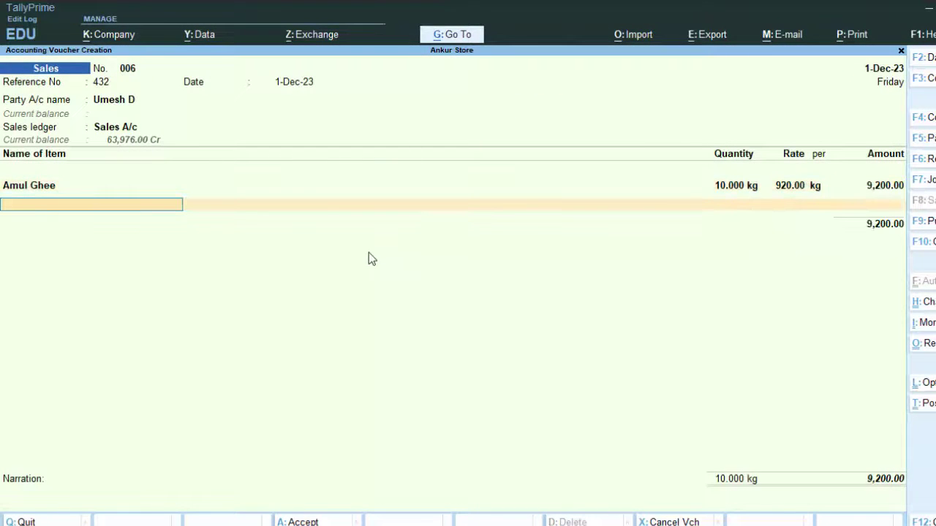
End the item list and add the Cgst and Sgst tax ledgers with their calculated amounts
key(Return)
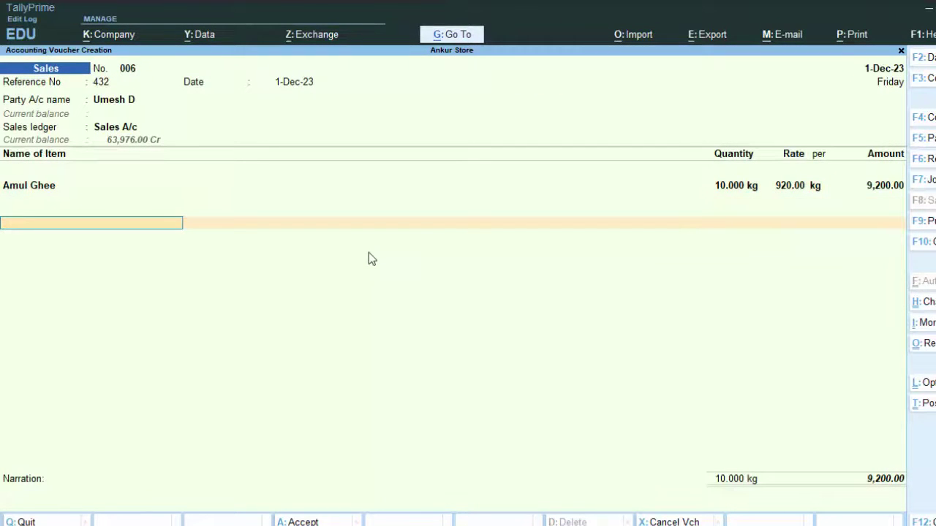
key(Return)
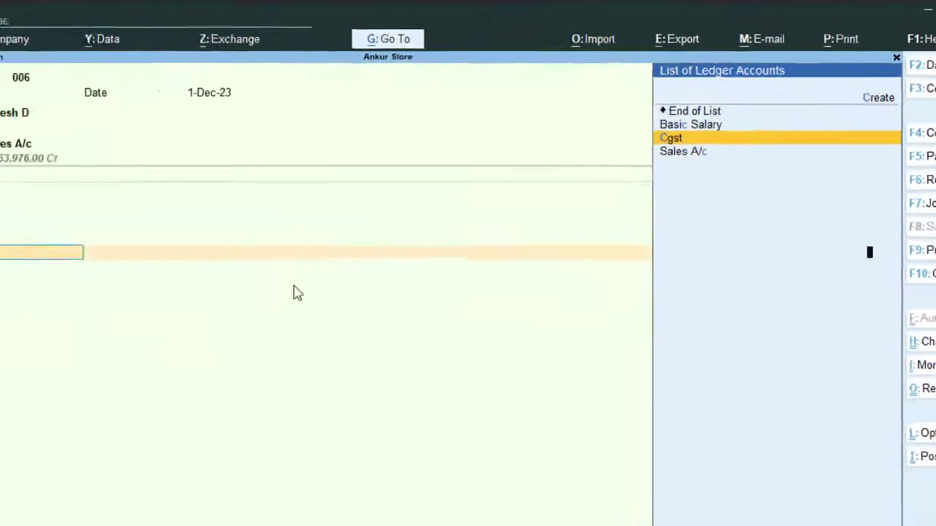
key(Return)
key(Return)
text(S)
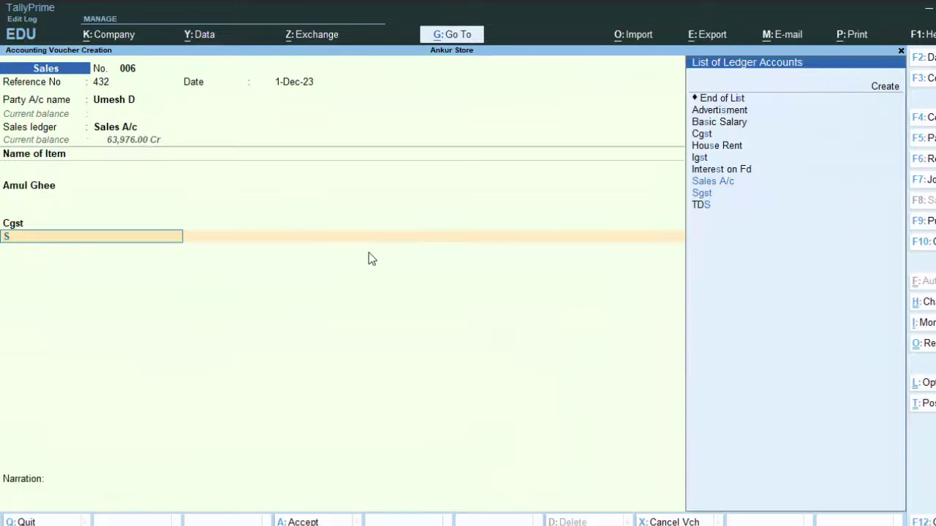
key(Down)
key(Return)
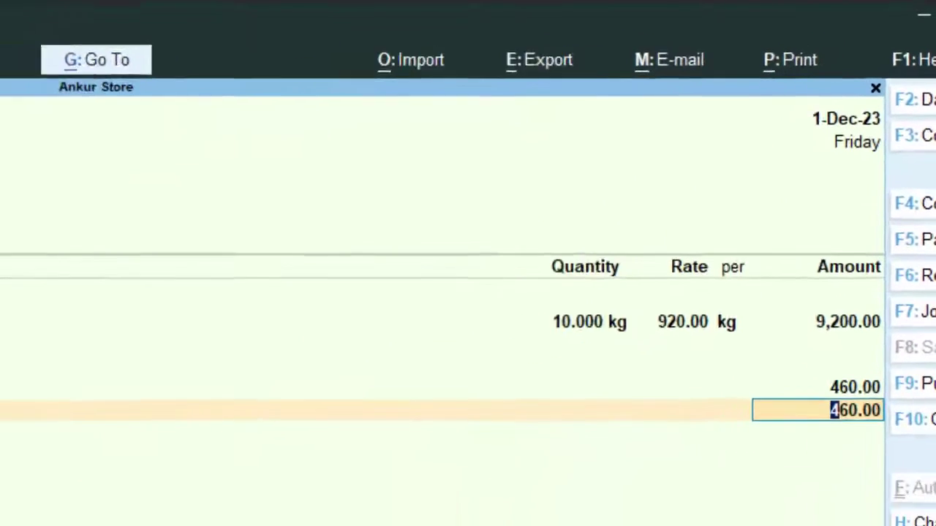
key(Return)
key(Return)
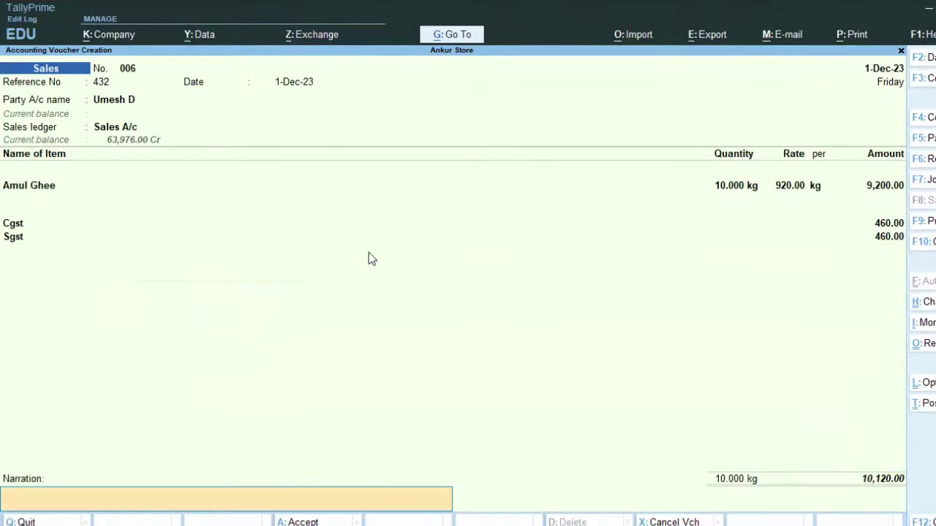
Enter the narration "The Goods have been sold" and save the sales voucher
key(Return)
key(Return)
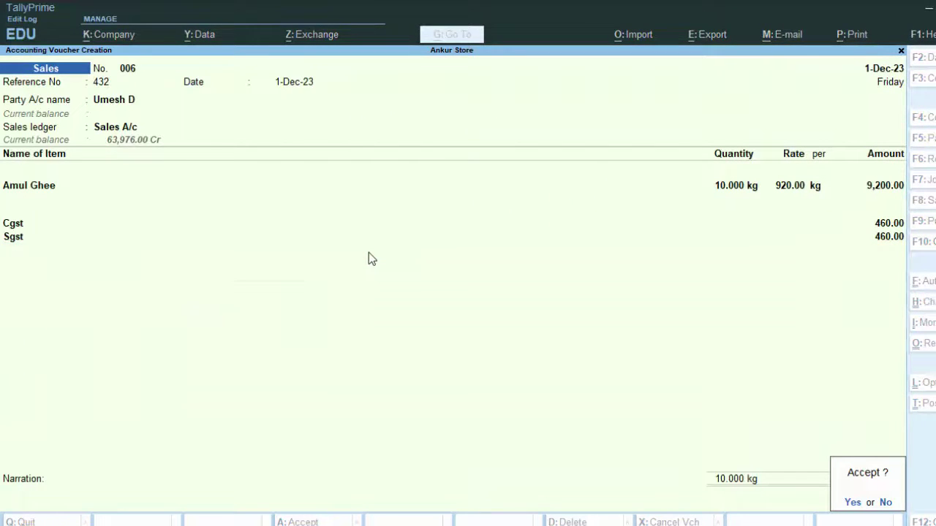
key(n)
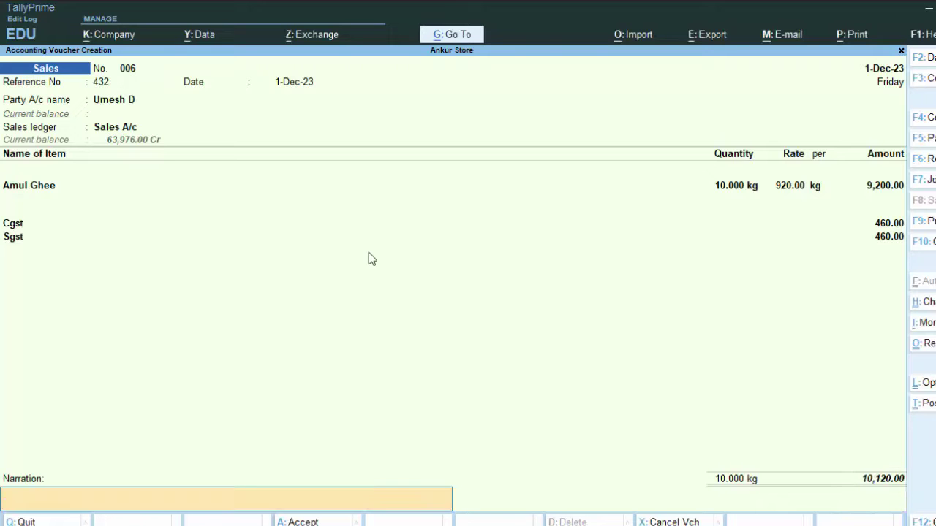
text(The Good)
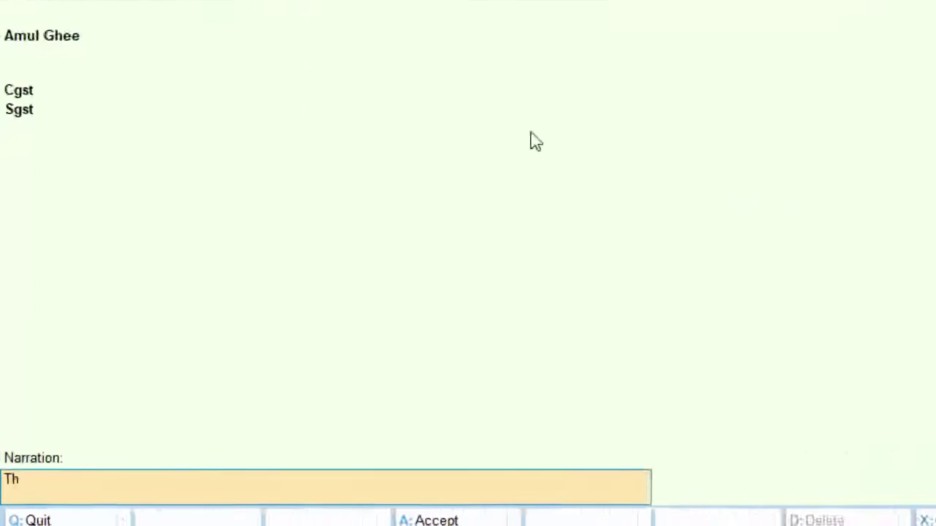
text(s)
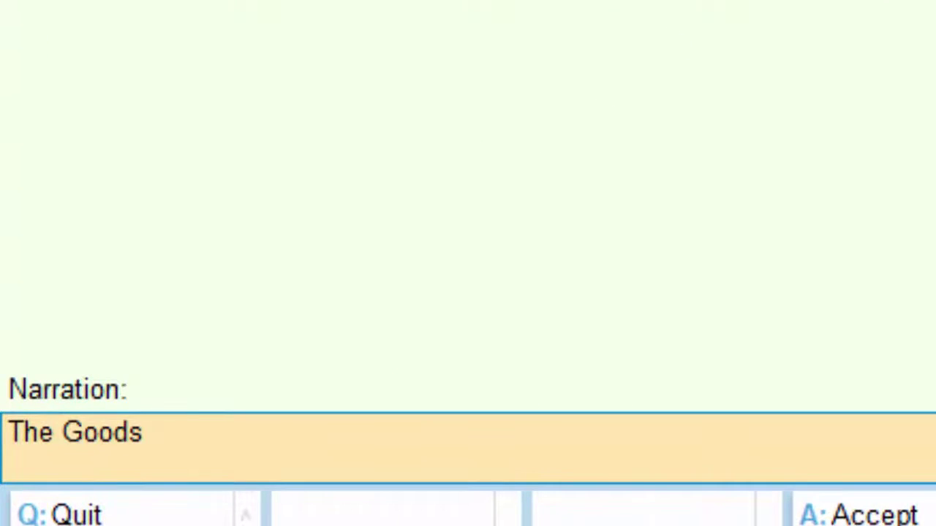
text( have been)
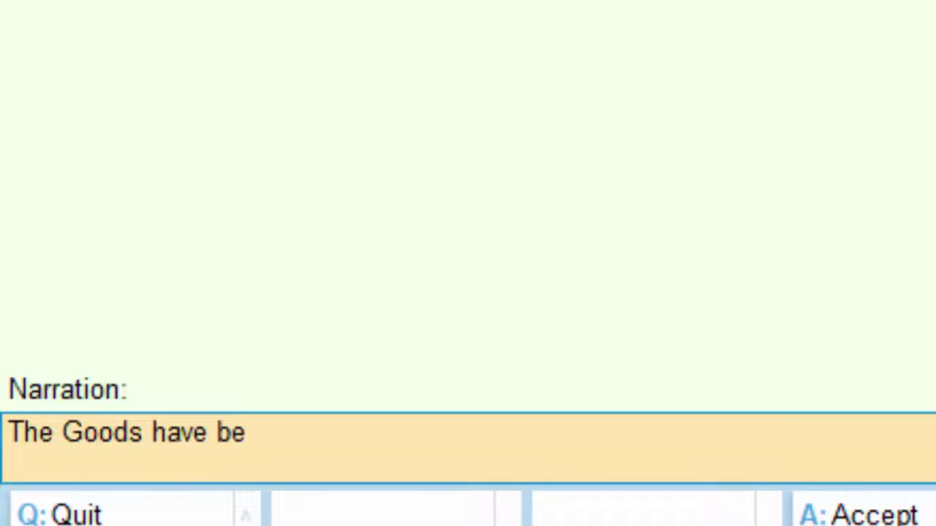
text( sold)
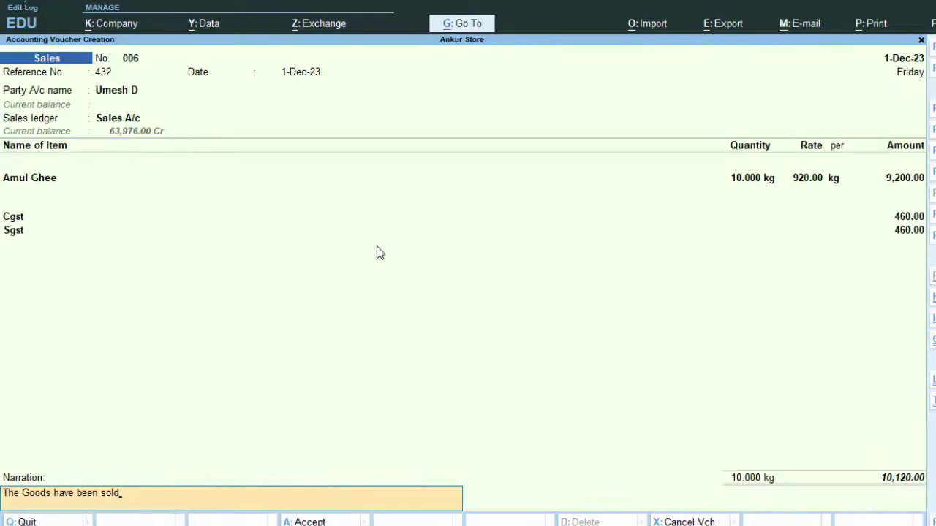
key(Return)
key(Return)
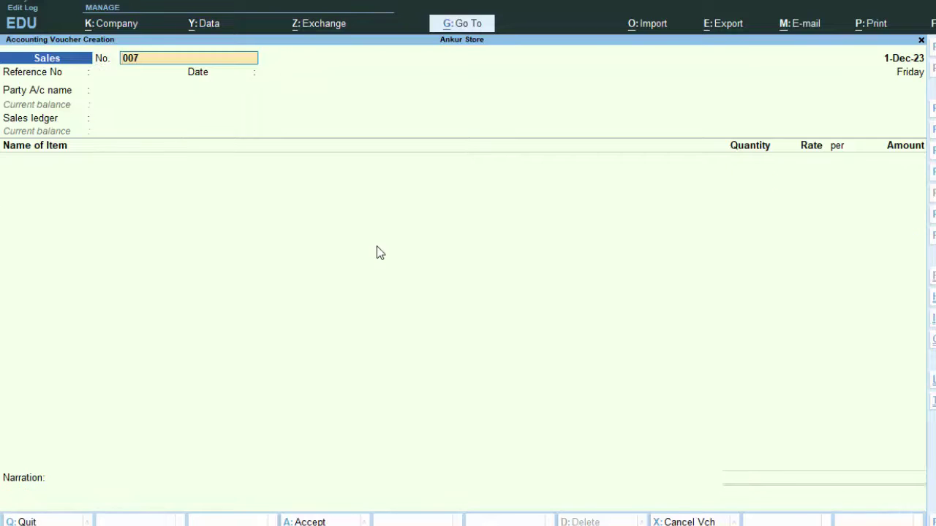
Leave voucher creation without starting another voucher, and open the saved Amul Ghee sales voucher from the Day Book
key(BackSpace)
key(BackSpace)
key(BackSpace)
key(Escape)
key(Escape)
key(y)
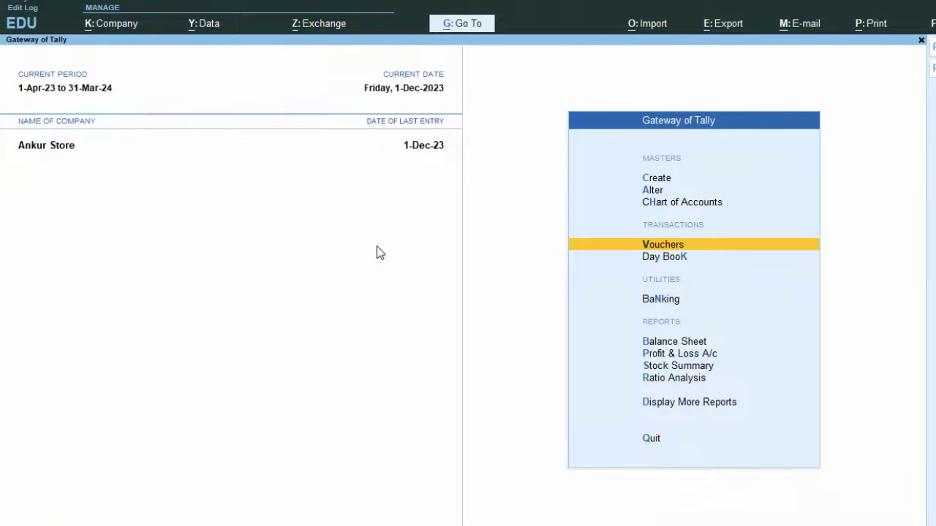
key(k)
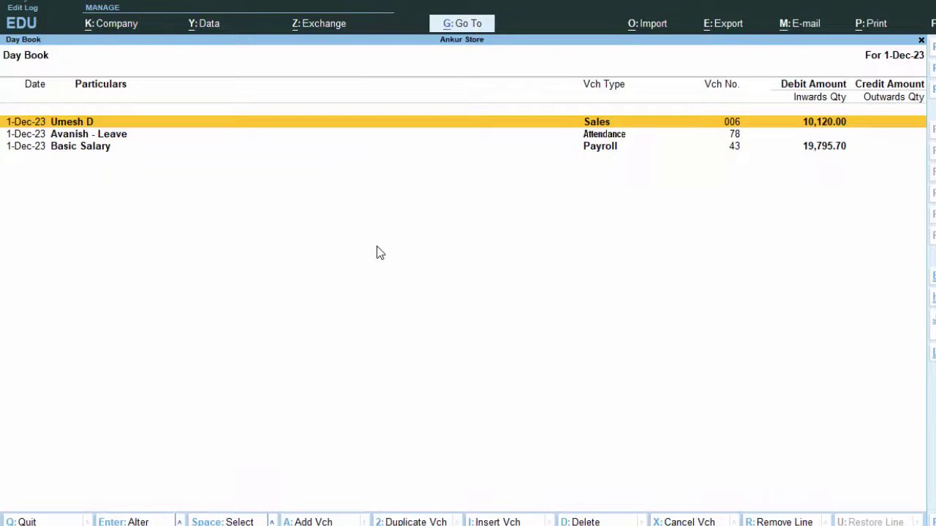
key(Return)
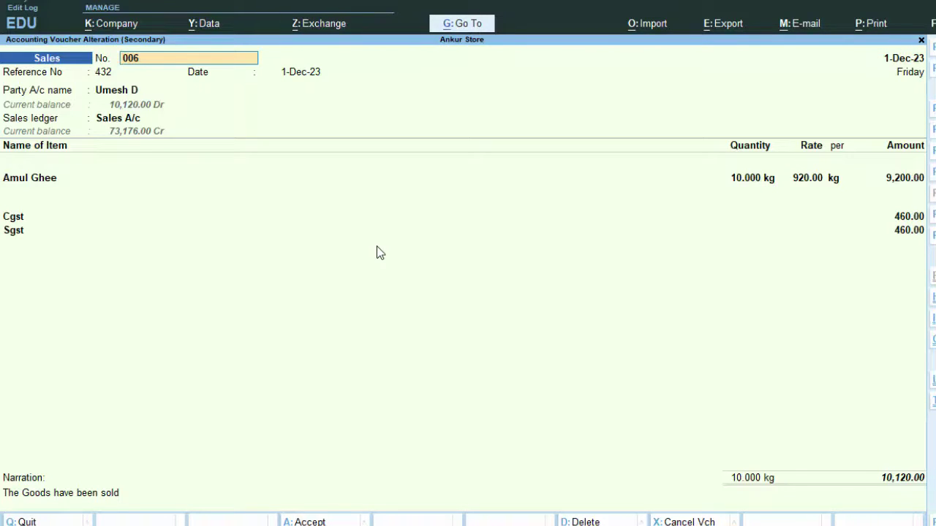
Preview the current voucher's Tax Invoice printout and examine its party, item, tax and total details at a larger size
key(alt+p)
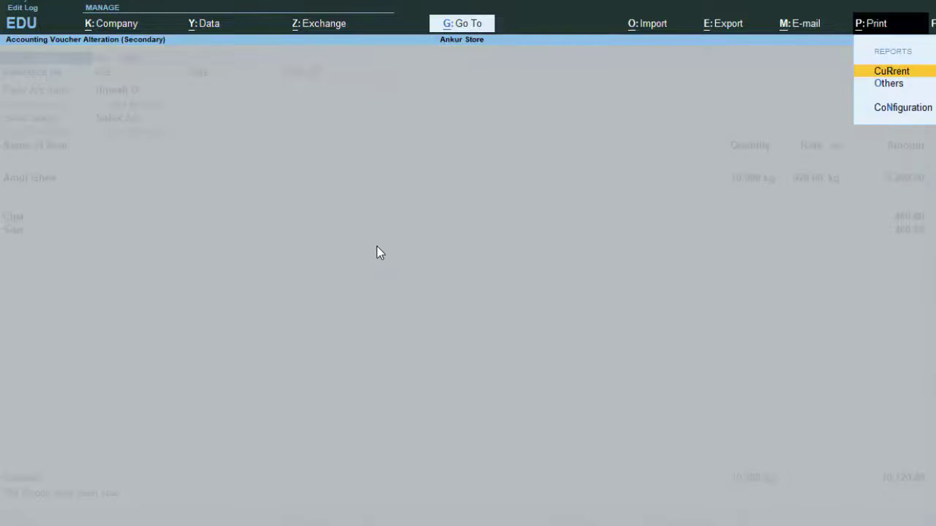
key(Return)
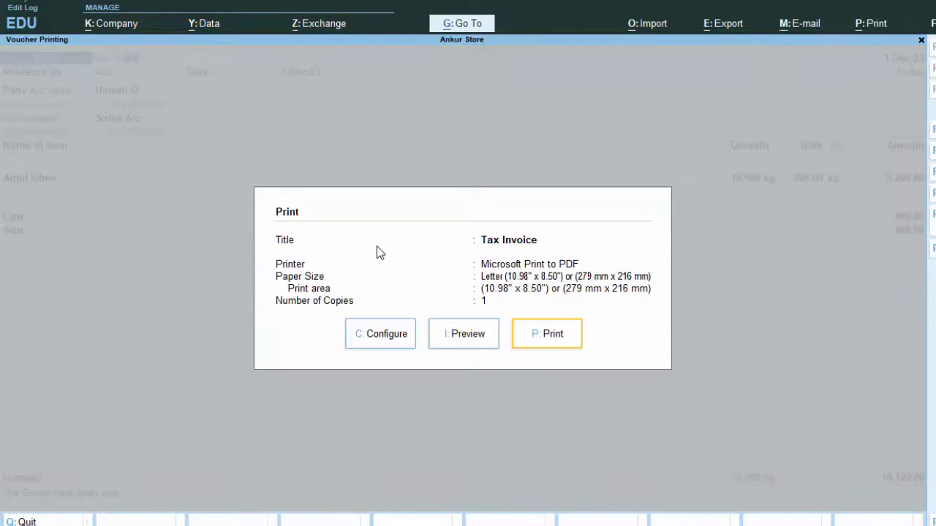
key(i)
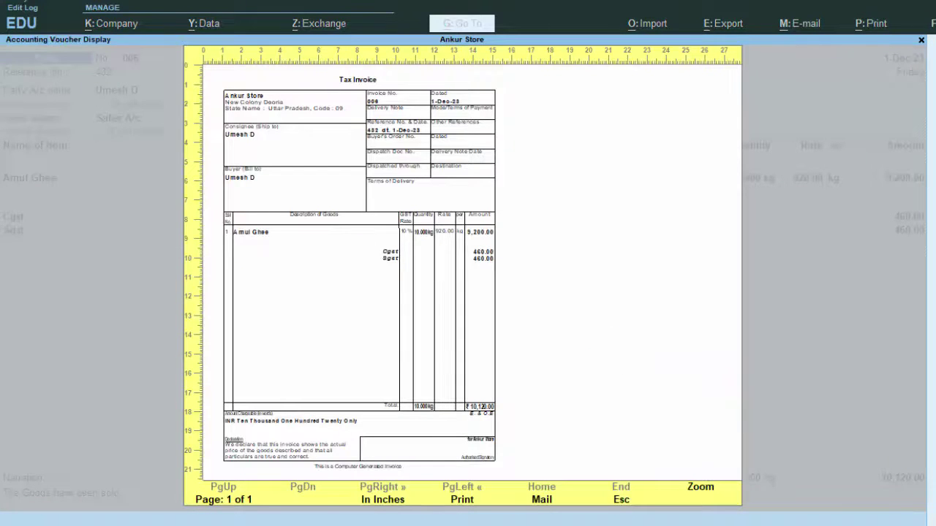
click(709, 500)
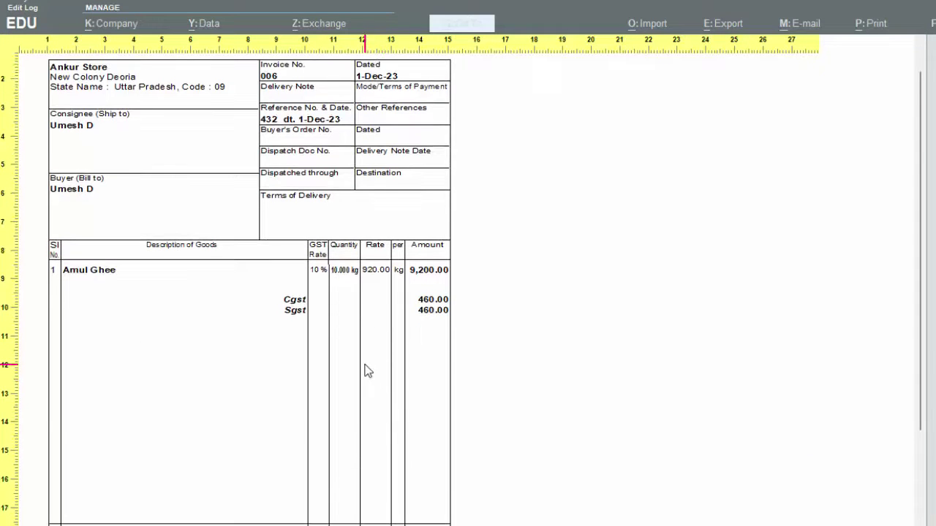
scroll(410, 503, down, 3)
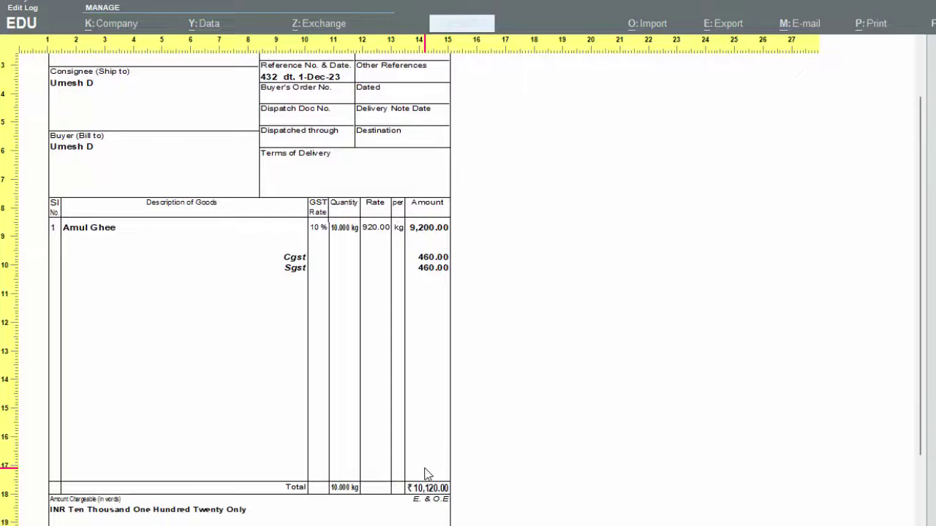
scroll(426, 473, up, 1)
scroll(426, 474, up, 2)
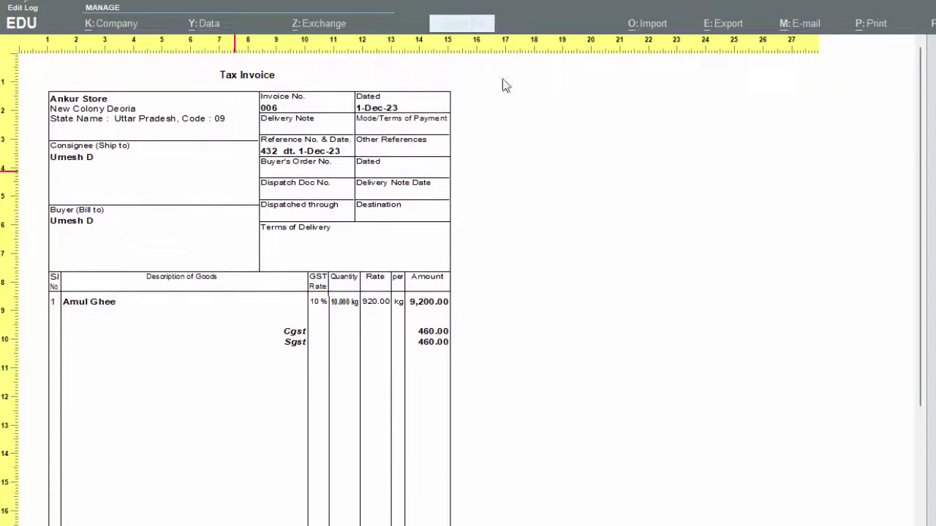